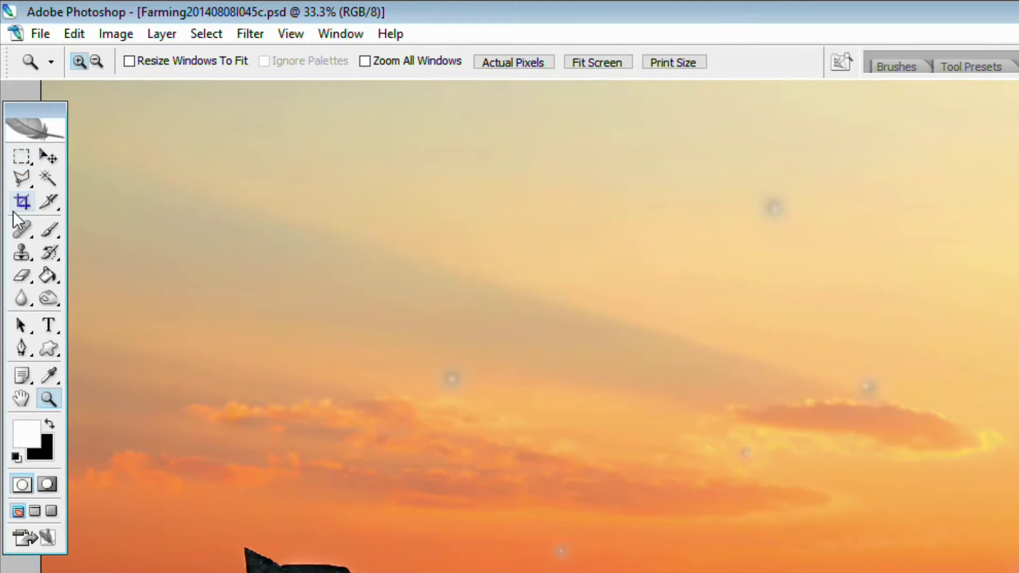
# Select the Healing Brush tool, briefly trying the Patch Tool before switching back
pyautogui.click(24, 231)
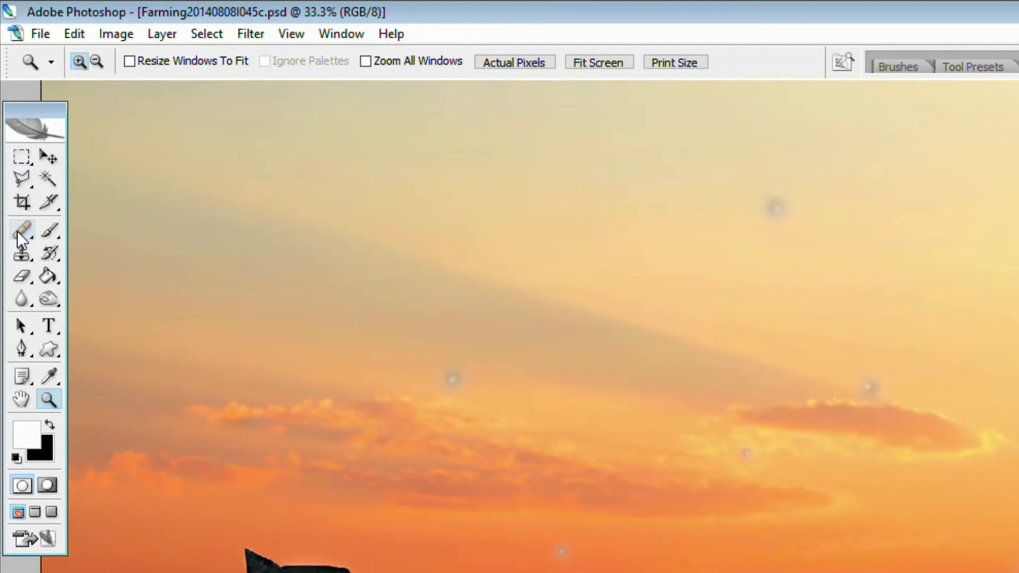
pyautogui.click(24, 232)
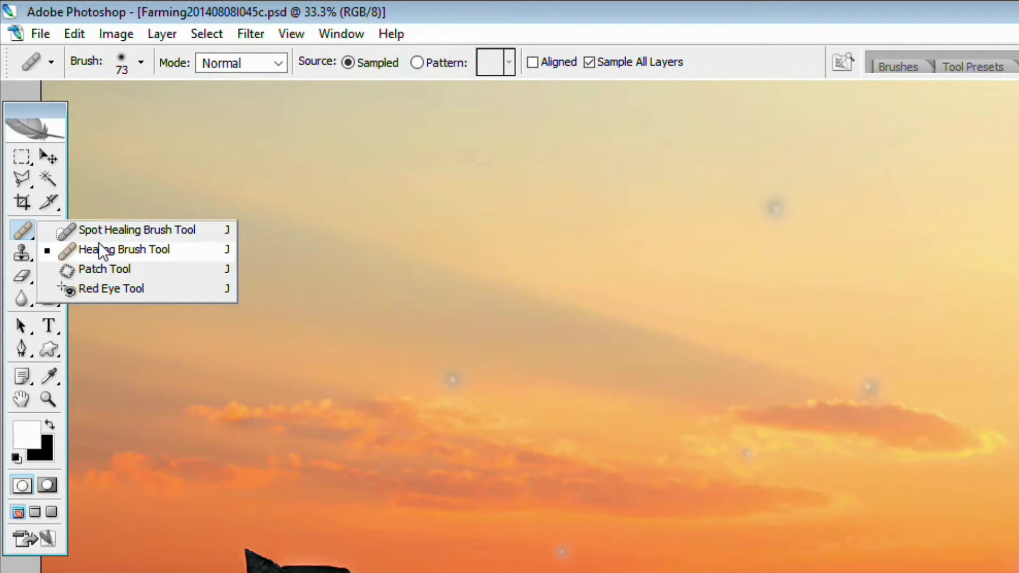
pyautogui.click(104, 269)
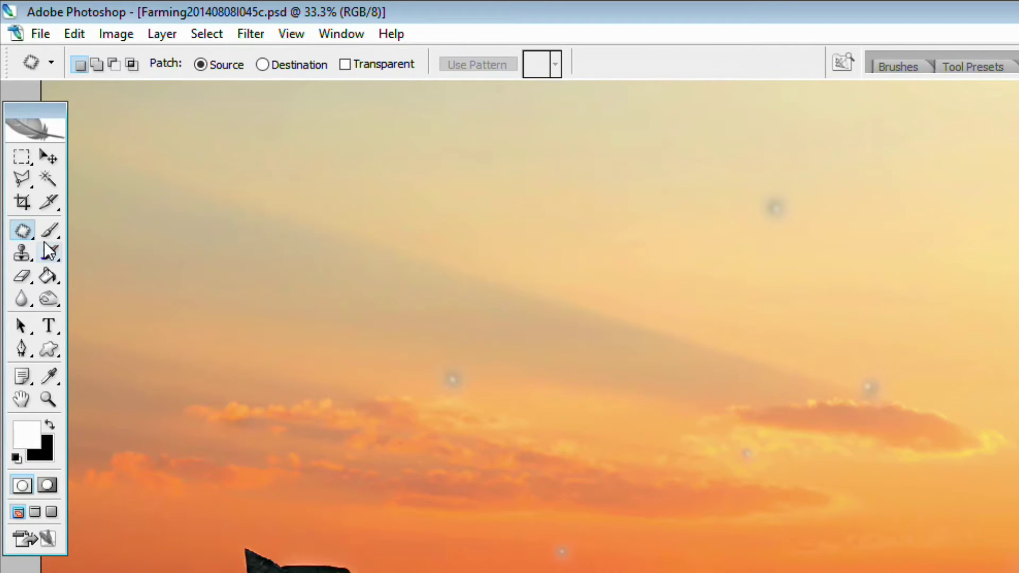
pyautogui.rightClick(31, 235)
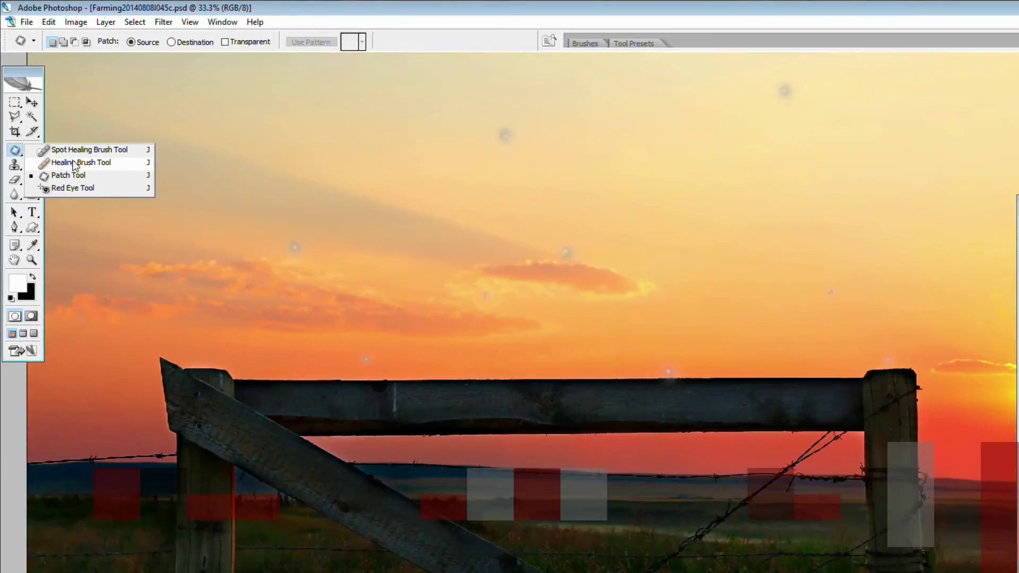
pyautogui.click(110, 242)
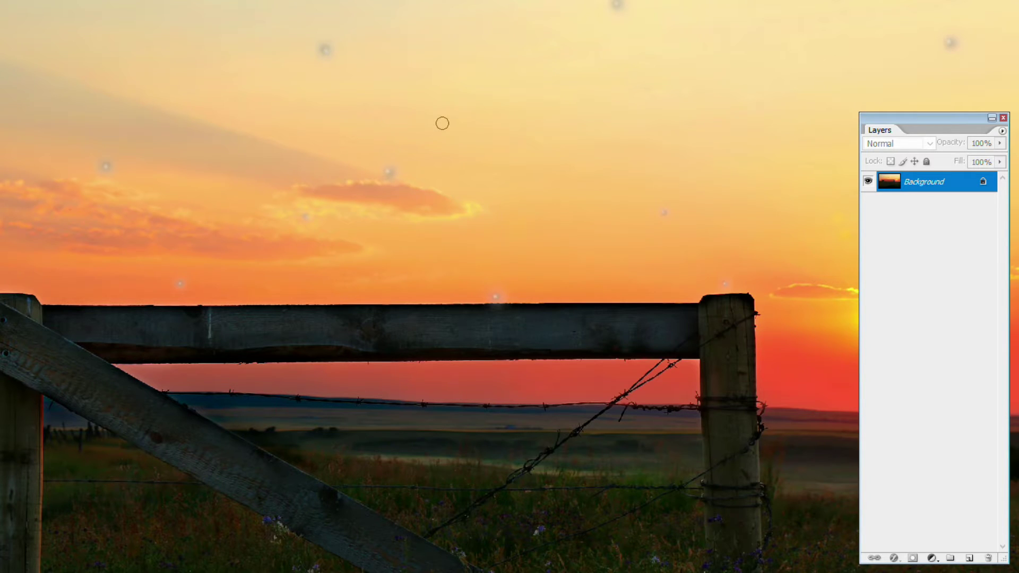
# Add a new empty Layer 1 above the Background and enlarge the healing brush diameter
pyautogui.click(971, 561)
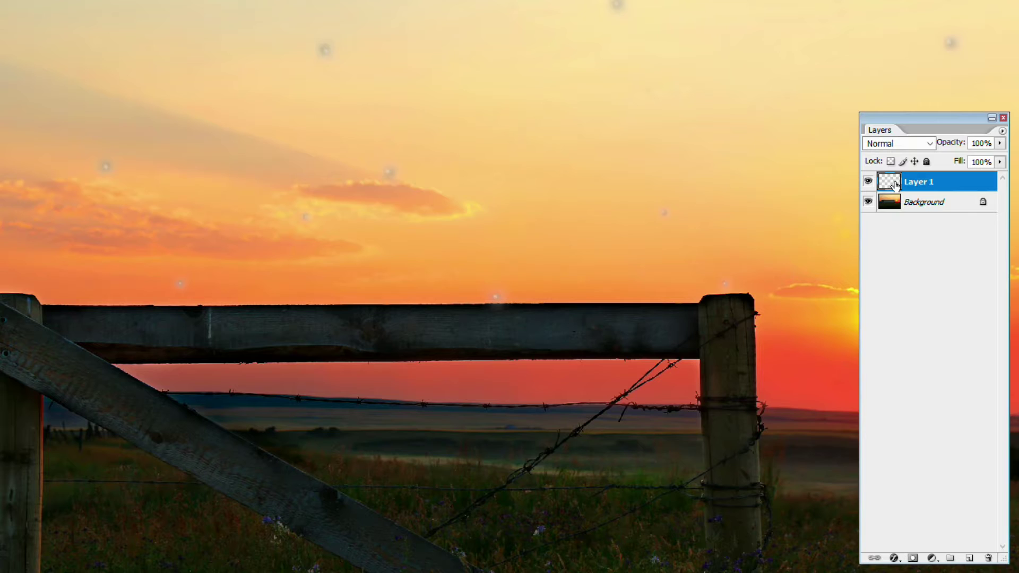
pyautogui.rightClick(481, 121)
pyautogui.moveTo(549, 149); pyautogui.dragTo(591, 149)
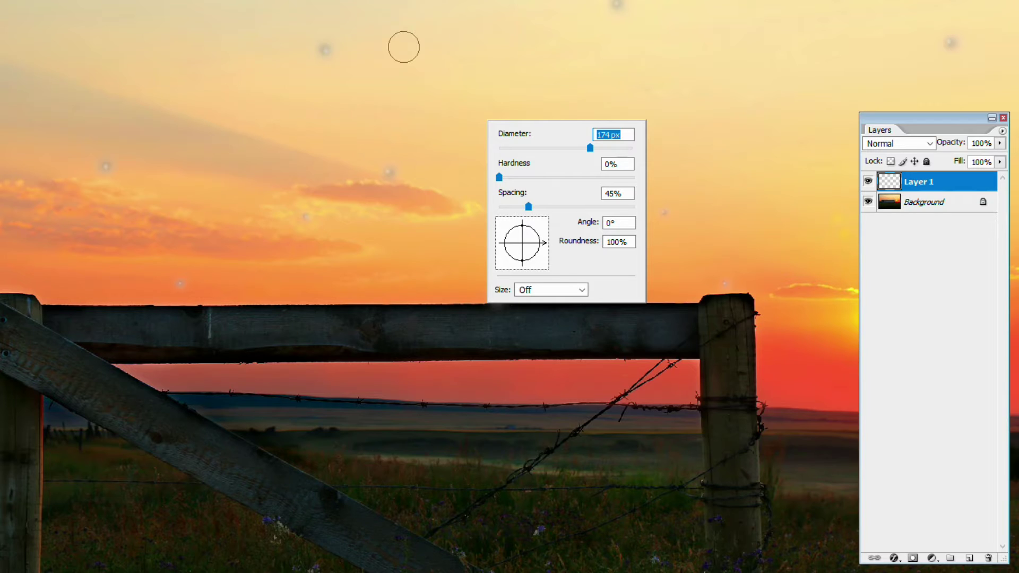
pyautogui.click(466, 44)
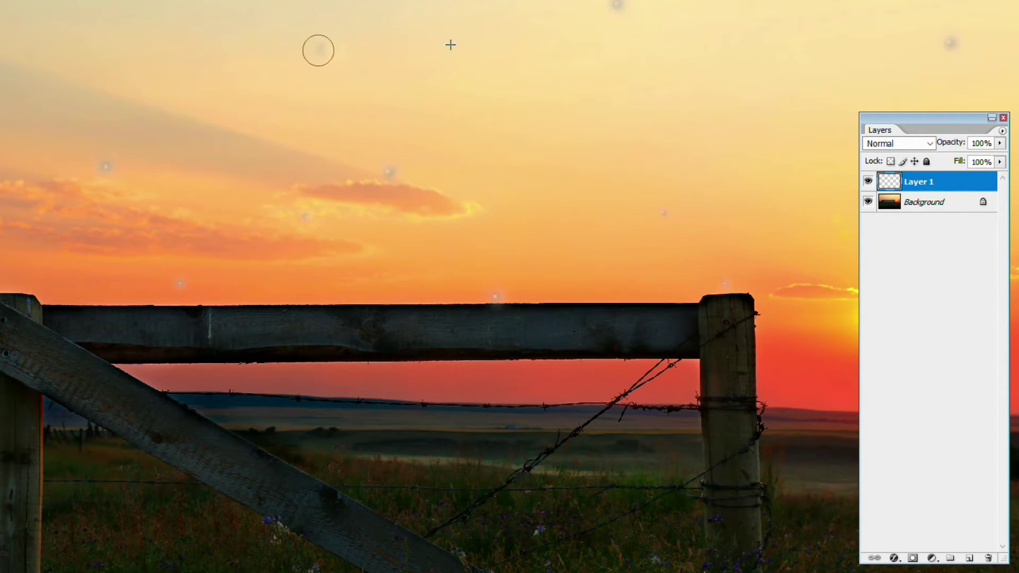
# Heal the dust spot near the top of the sky and the dark spot at the top edge
pyautogui.click(326, 50)
pyautogui.click(620, 6)
pyautogui.click(610, 7)
# Heal the dust spots in the top-right corner and the right part of the sky
pyautogui.keyDown('alt'); pyautogui.click(616, 197); pyautogui.keyUp('alt')
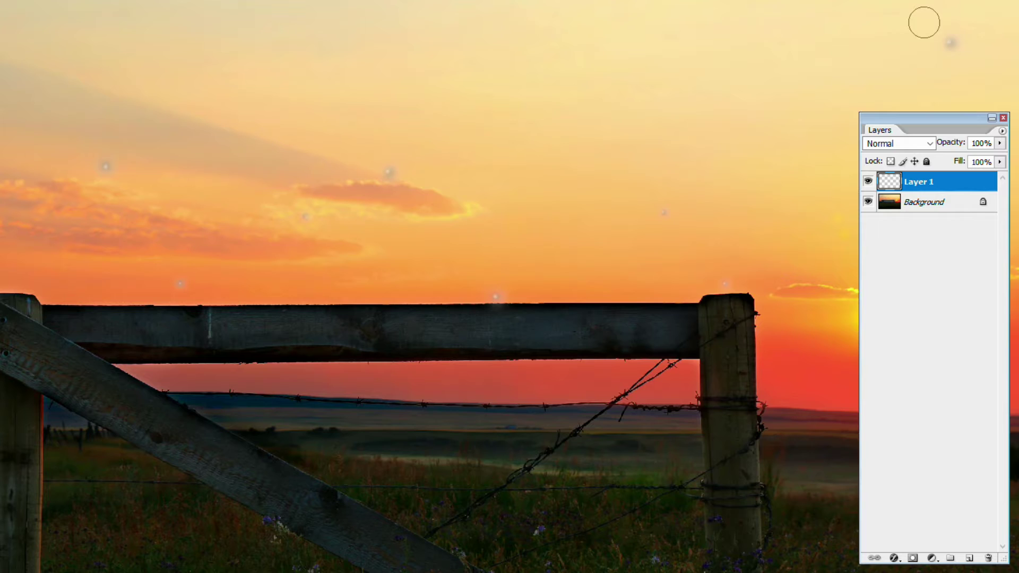
pyautogui.click(947, 40)
pyautogui.moveTo(948, 40); pyautogui.dragTo(960, 56)
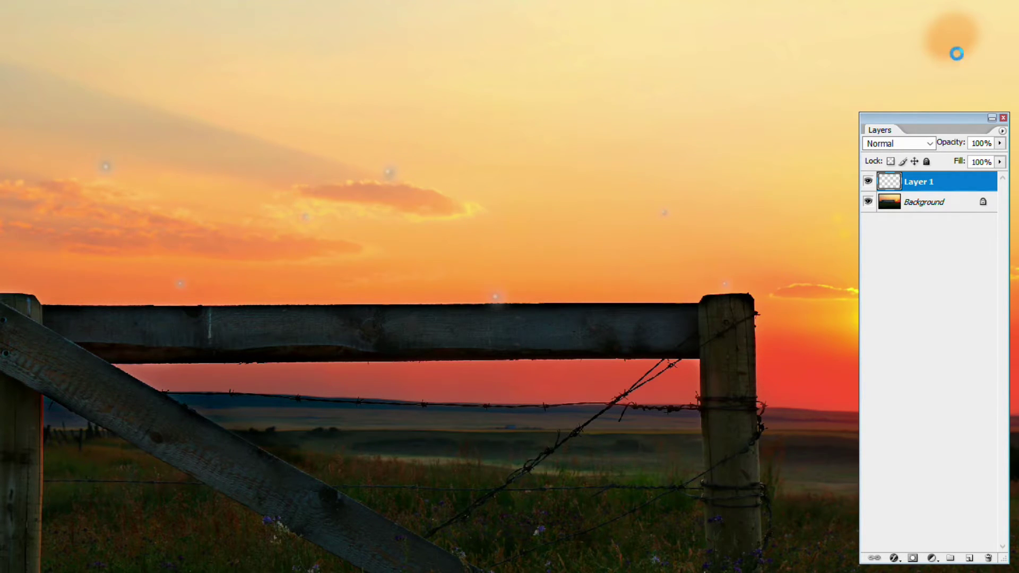
pyautogui.moveTo(960, 56); pyautogui.dragTo(919, 51)
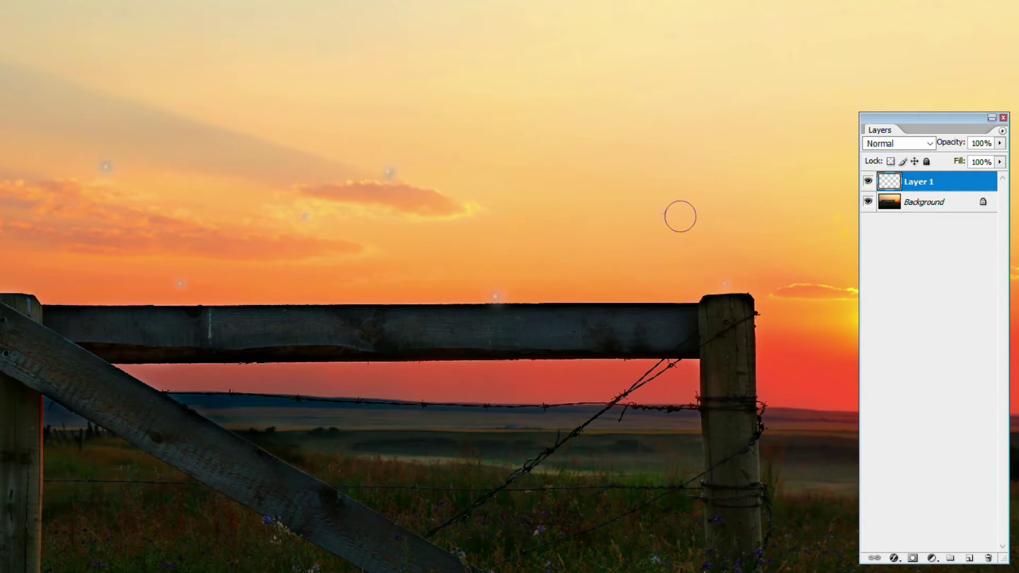
pyautogui.click(663, 212)
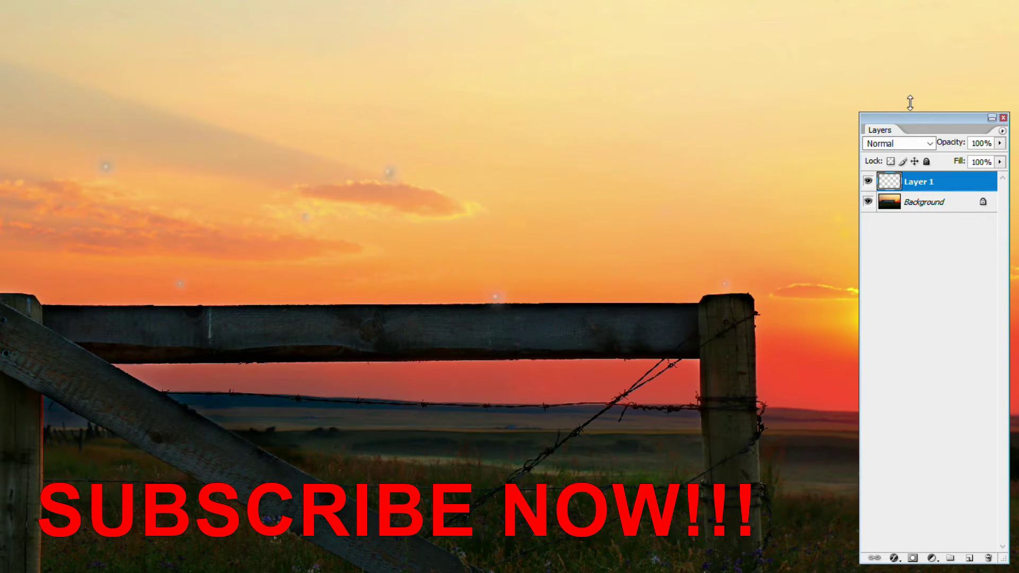
pyautogui.moveTo(939, 123); pyautogui.dragTo(771, 142)
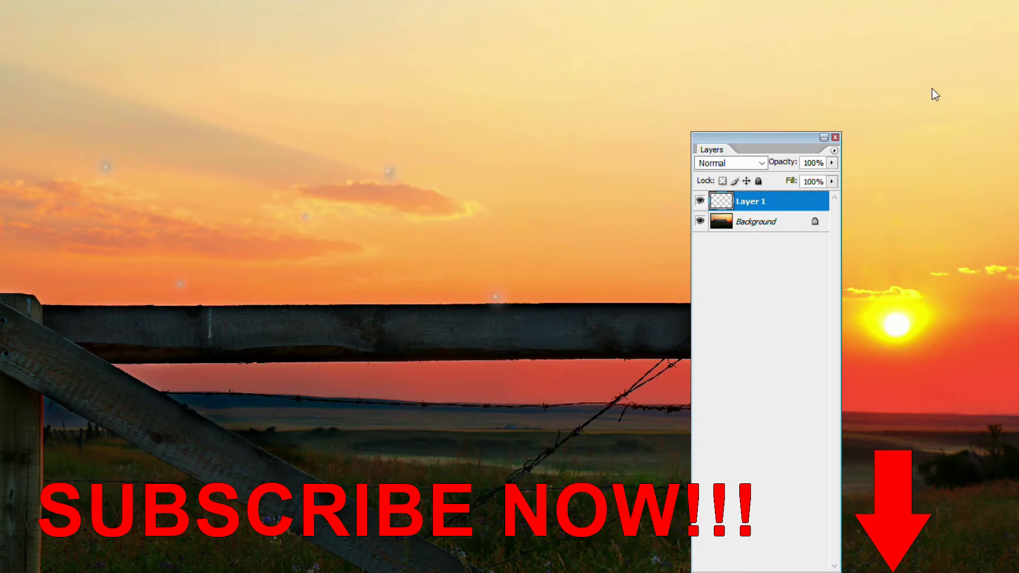
pyautogui.moveTo(770, 142); pyautogui.dragTo(951, 120)
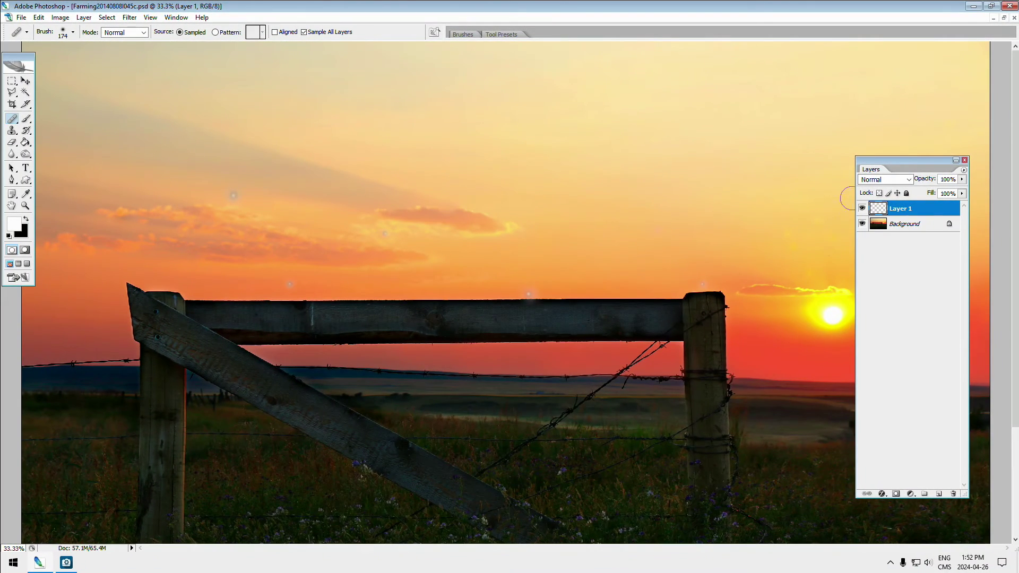
# Heal faint spots in the left and central sky, toggling Layer 1 to compare before and after
pyautogui.click(862, 209)
pyautogui.click(233, 197)
pyautogui.click(862, 209)
pyautogui.click(863, 209)
pyautogui.click(384, 233)
pyautogui.click(26, 208)
# Zoom in and pan to the sky above the right fence post
pyautogui.click(633, 291)
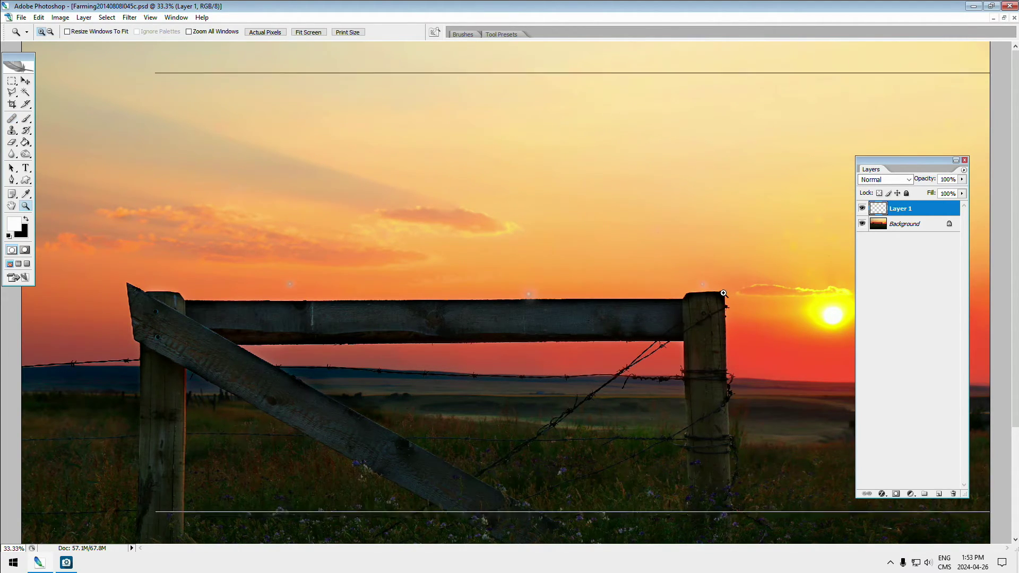
pyautogui.press('space')
pyautogui.moveTo(558, 319)
pyautogui.mouseDown()
pyautogui.moveTo(384, 217)
pyautogui.moveTo(540, 253)
pyautogui.mouseUp()
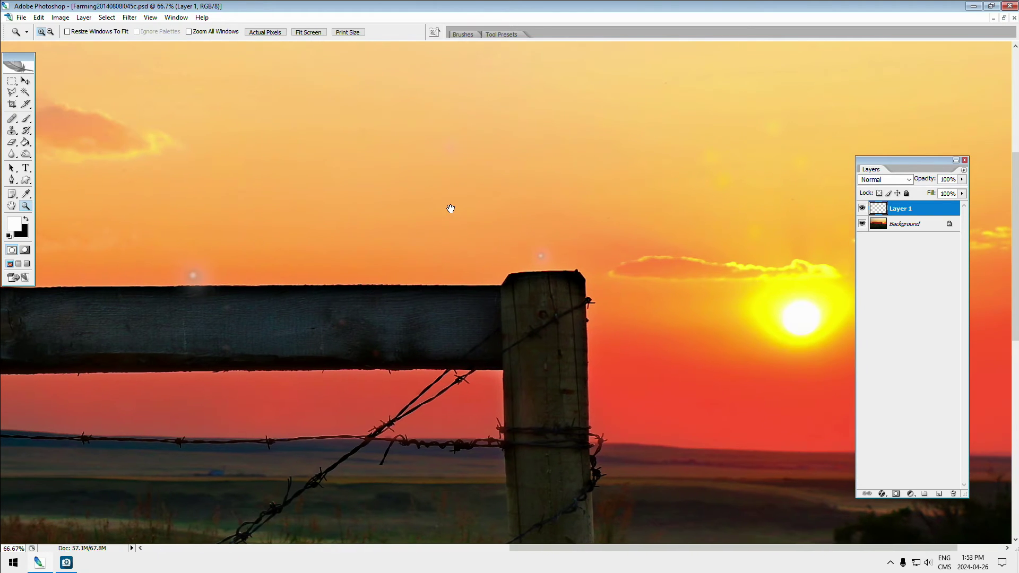
# Heal the dust spot above the post with a 42 px healing brush
pyautogui.click(14, 119)
pyautogui.rightClick(530, 210)
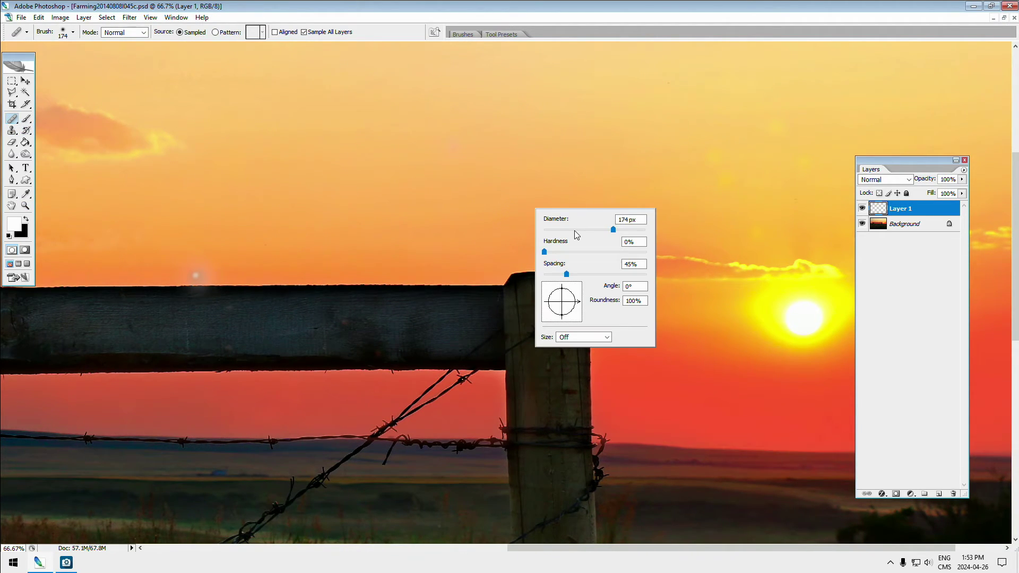
pyautogui.write('42')
pyautogui.press('Return')
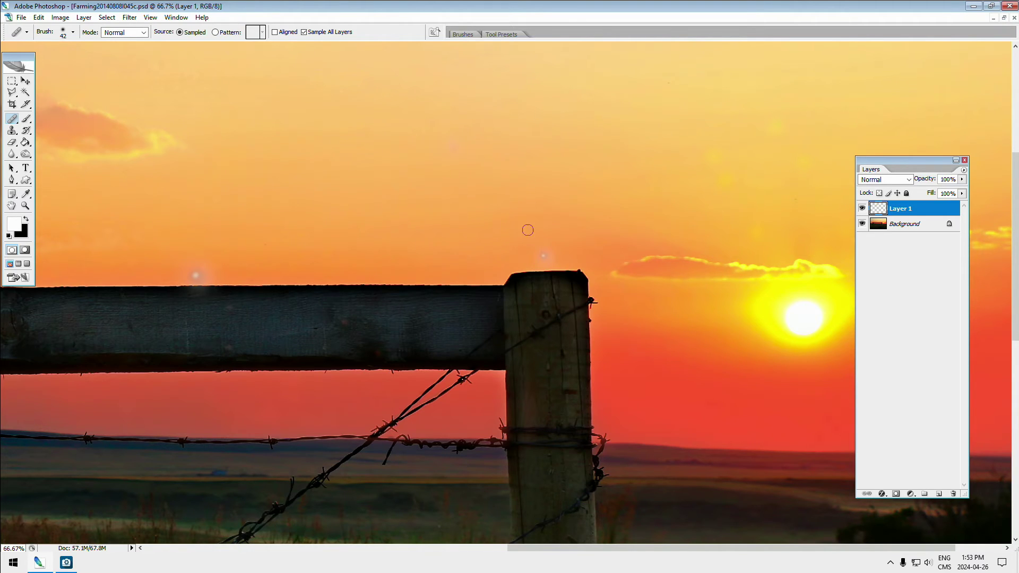
pyautogui.moveTo(549, 249)
pyautogui.mouseDown()
pyautogui.moveTo(563, 252)
pyautogui.moveTo(531, 254)
pyautogui.mouseUp()
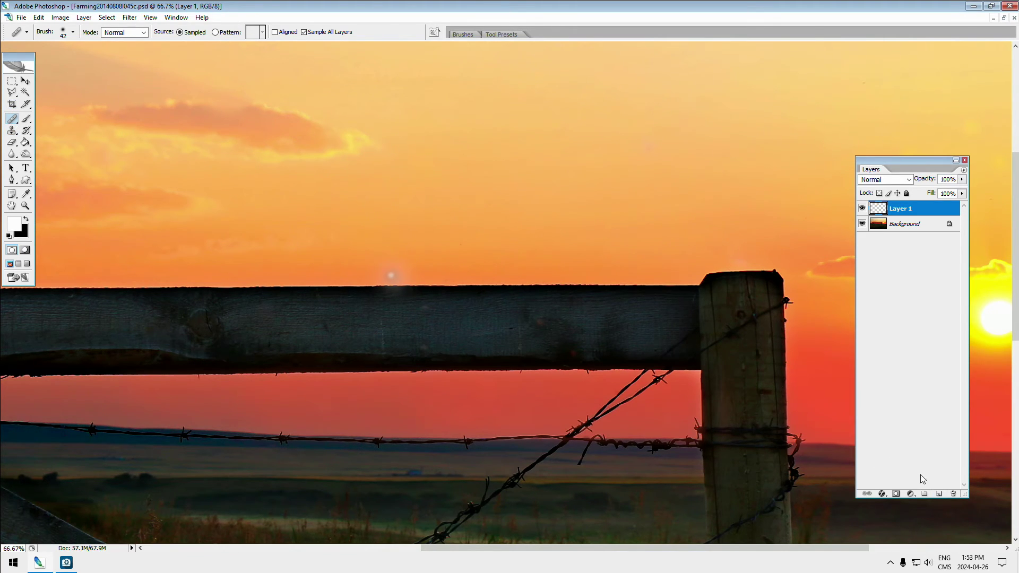
# Add Layer 2 and drag a rectangular marquee selection around the spot above the rail
pyautogui.click(938, 494)
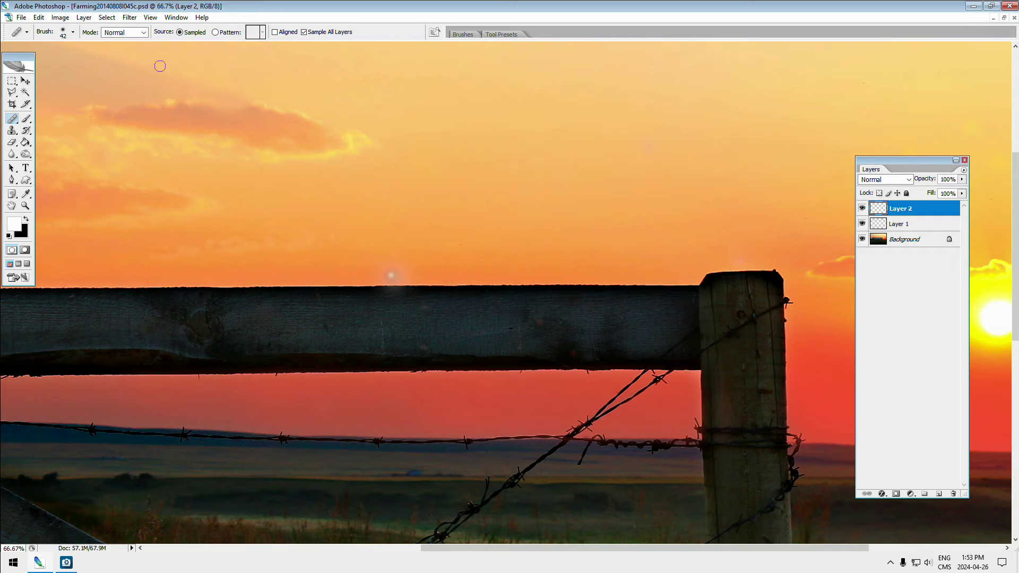
pyautogui.click(13, 83)
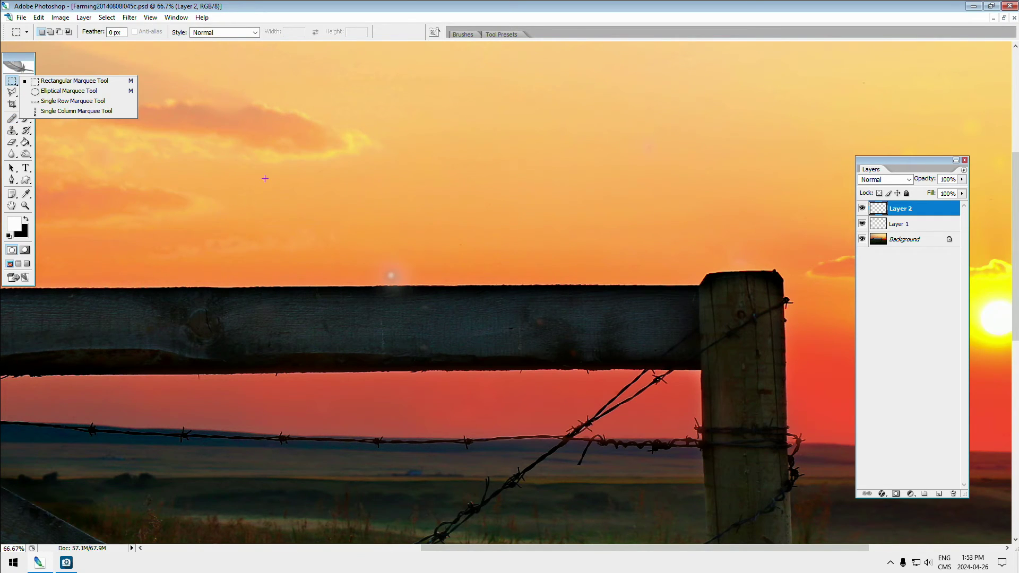
pyautogui.moveTo(310, 201); pyautogui.dragTo(363, 229)
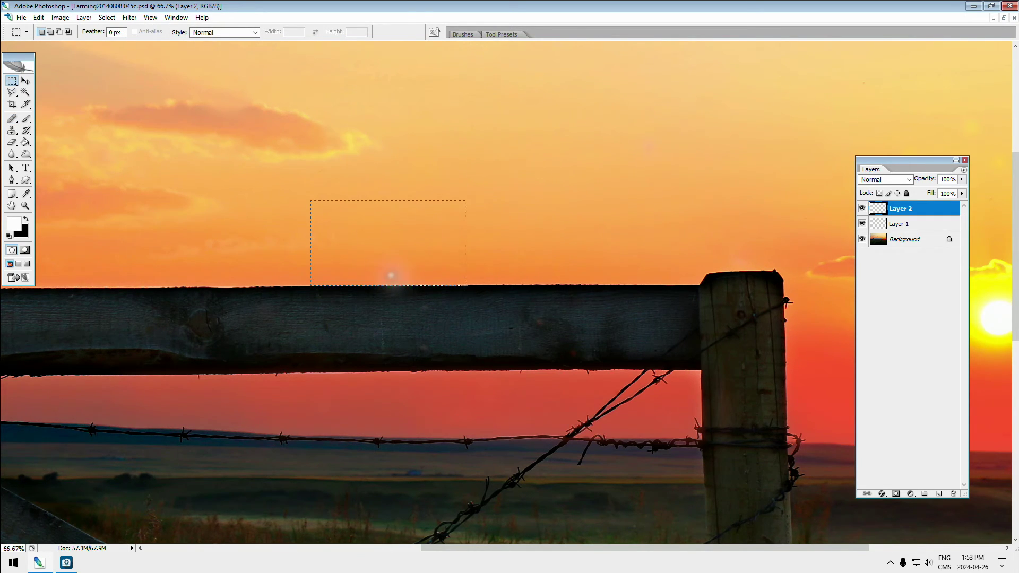
pyautogui.moveTo(457, 285); pyautogui.dragTo(488, 284)
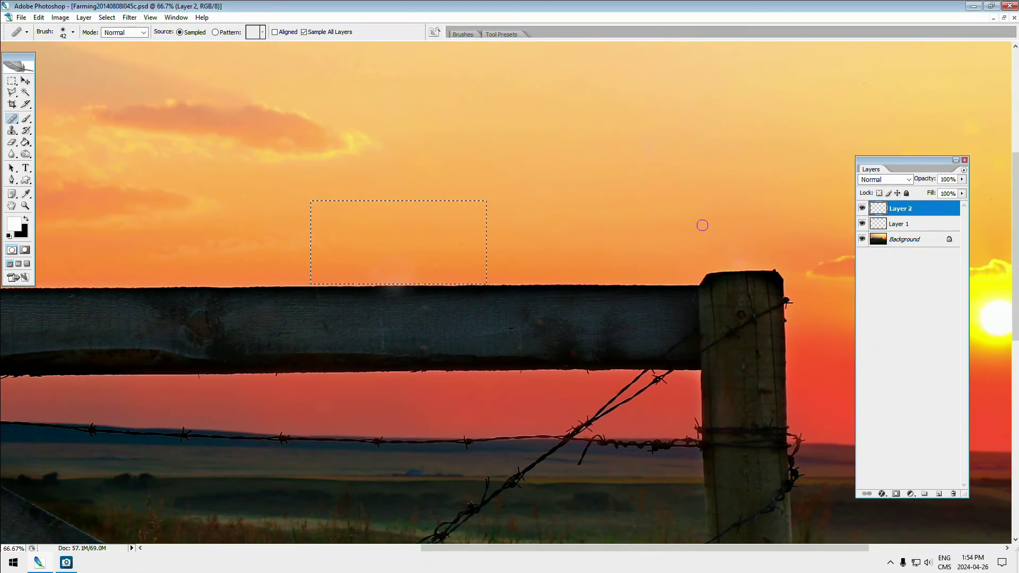
# Undo Layer 2 and the selection, then add a fresh Layer 2 above Layer 1
pyautogui.hotkey('ctrl', 'alt', 'z')
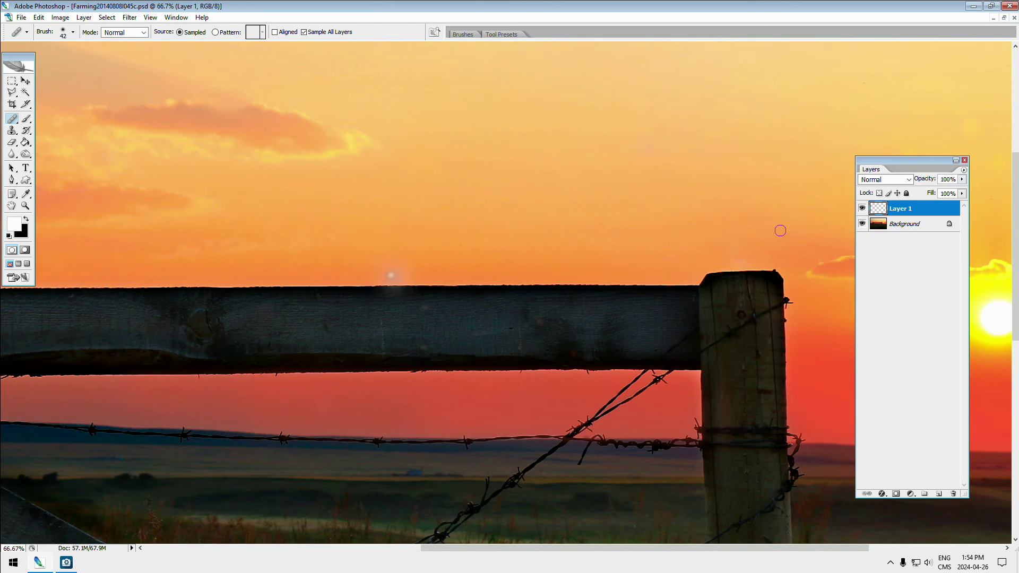
pyautogui.click(908, 462)
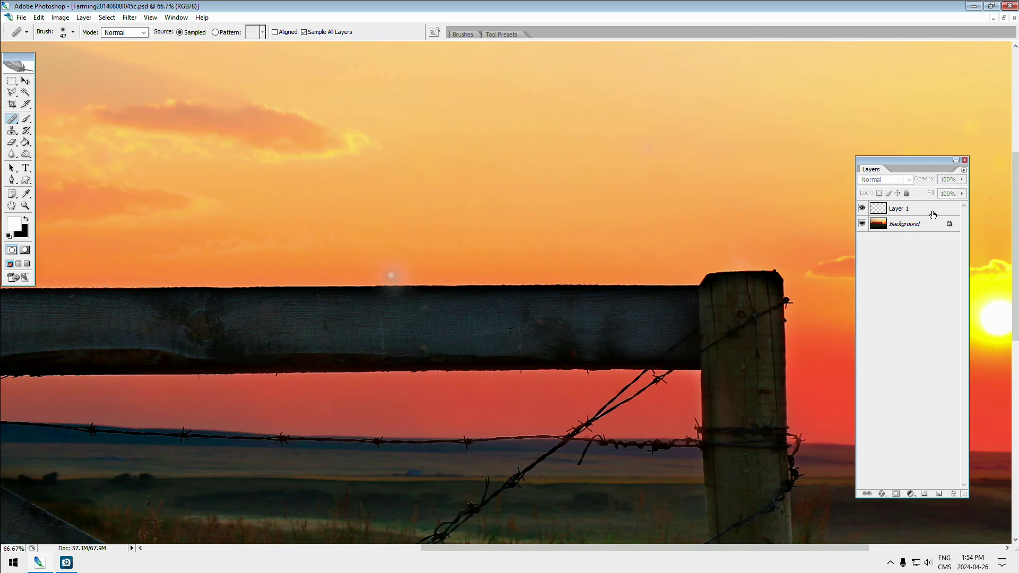
pyautogui.click(933, 212)
pyautogui.click(939, 495)
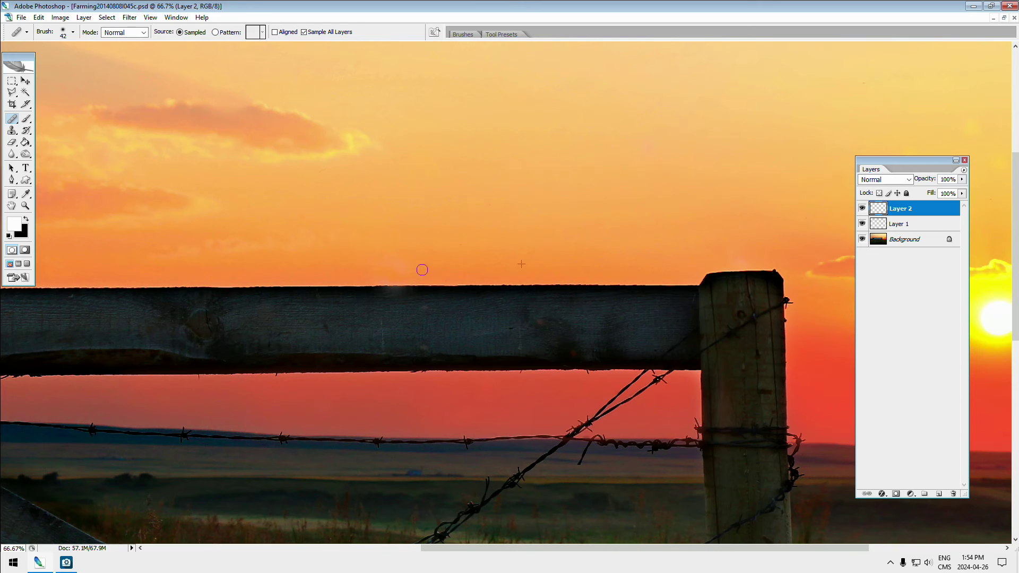
# Clone sky over the spot above the rail, then undo the dark smudge
pyautogui.moveTo(422, 269); pyautogui.dragTo(390, 276)
pyautogui.hotkey('ctrl', 'z')
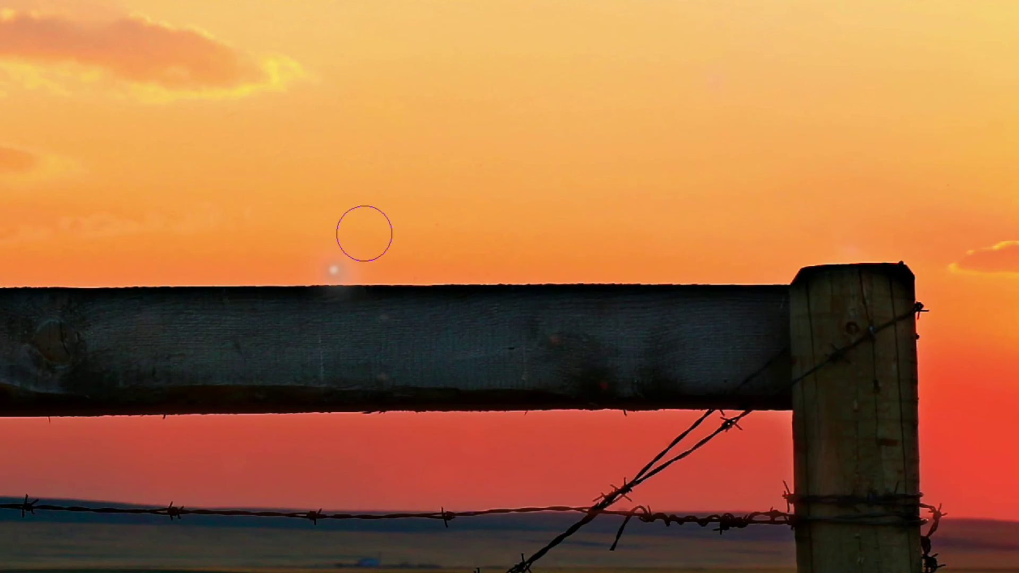
# Shrink the brush to about 35 px for the spot above the rail
pyautogui.rightClick(472, 215)
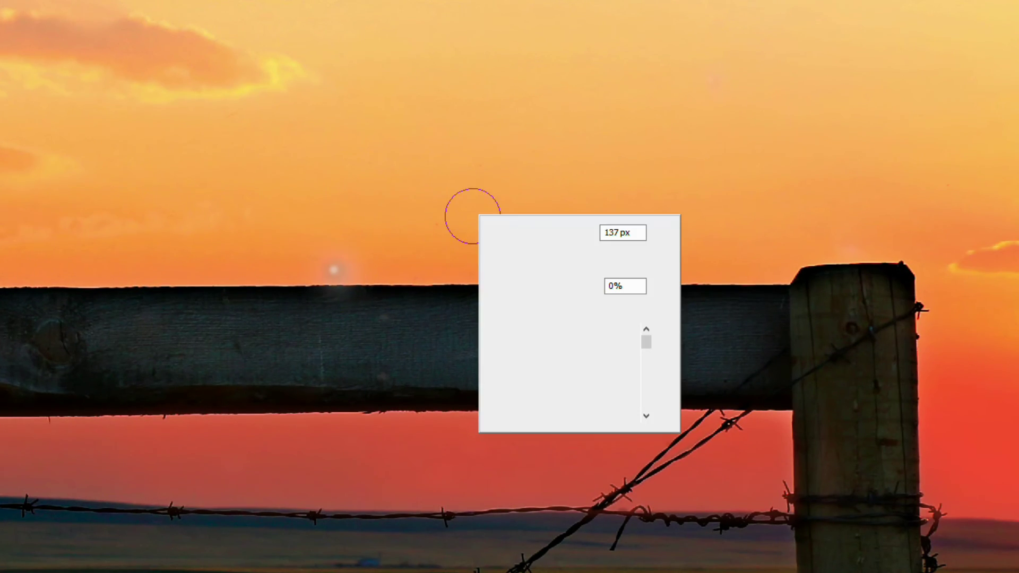
pyautogui.click(519, 251)
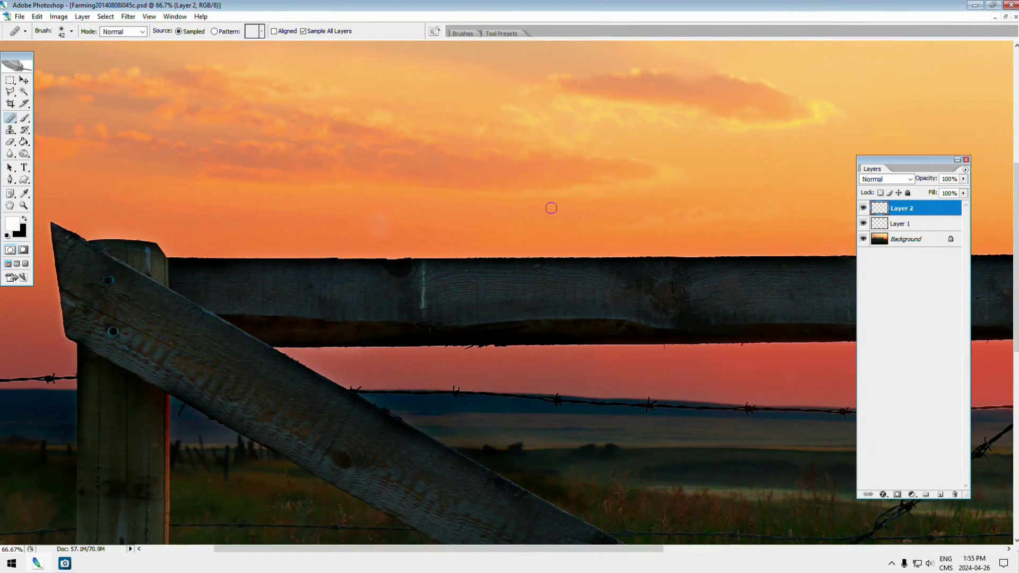
# Enlarge the brush to 104 px, then zoom out to view the whole sunset photo
pyautogui.rightClick(466, 217)
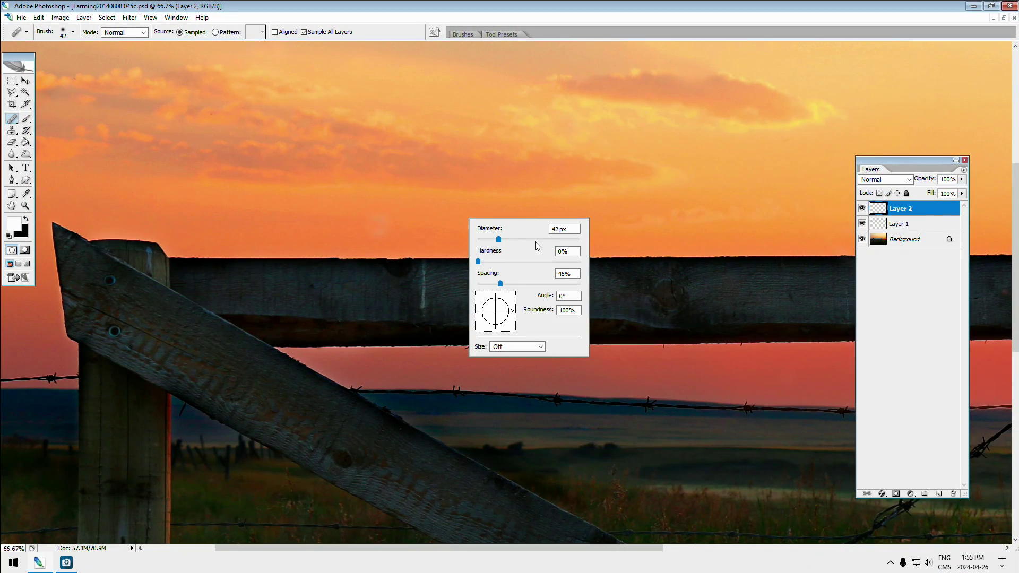
pyautogui.click(434, 222)
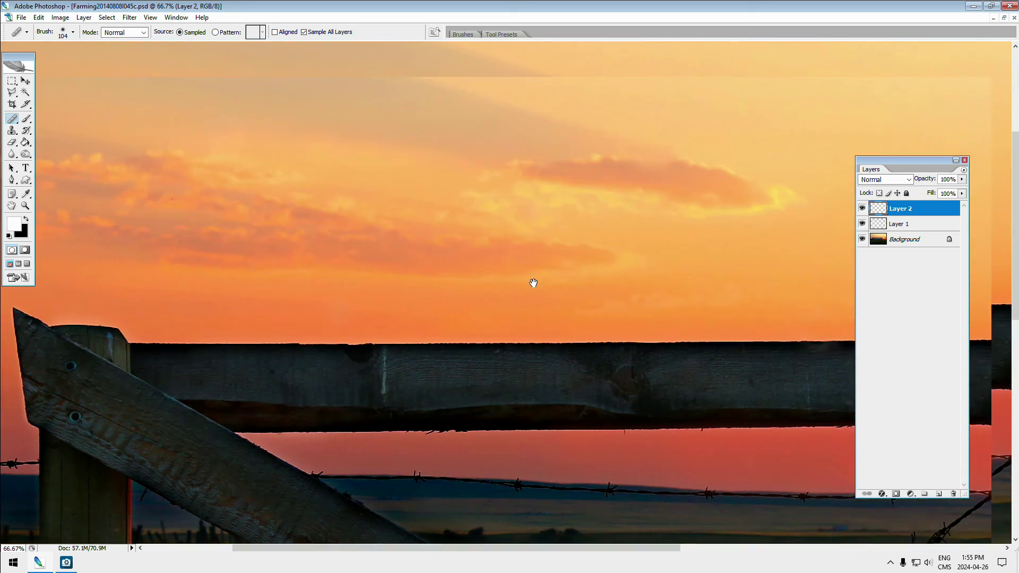
pyautogui.moveTo(579, 198); pyautogui.dragTo(607, 417)
pyautogui.click(26, 206)
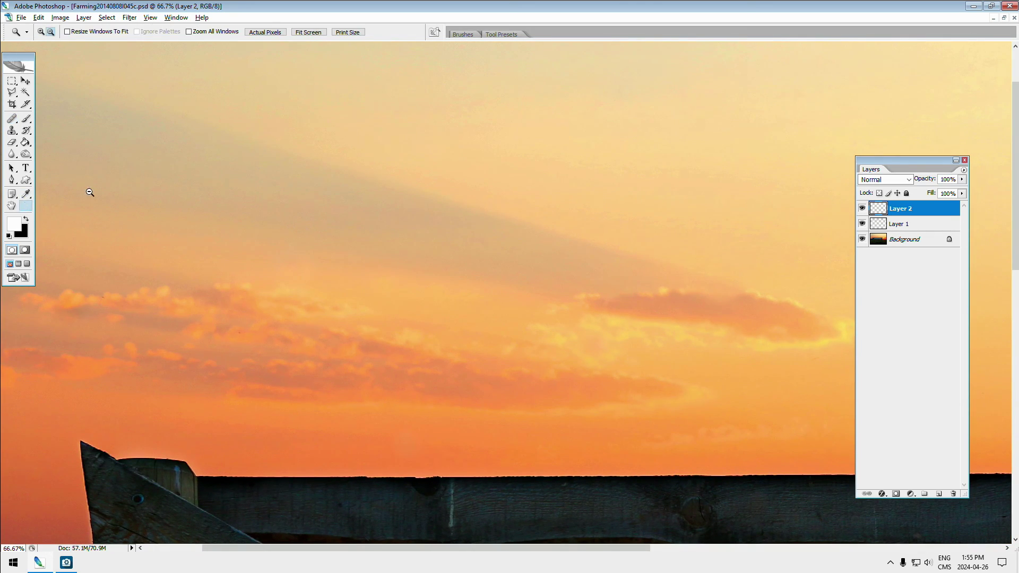
pyautogui.keyDown('alt'); pyautogui.click(430, 207); pyautogui.keyUp('alt')
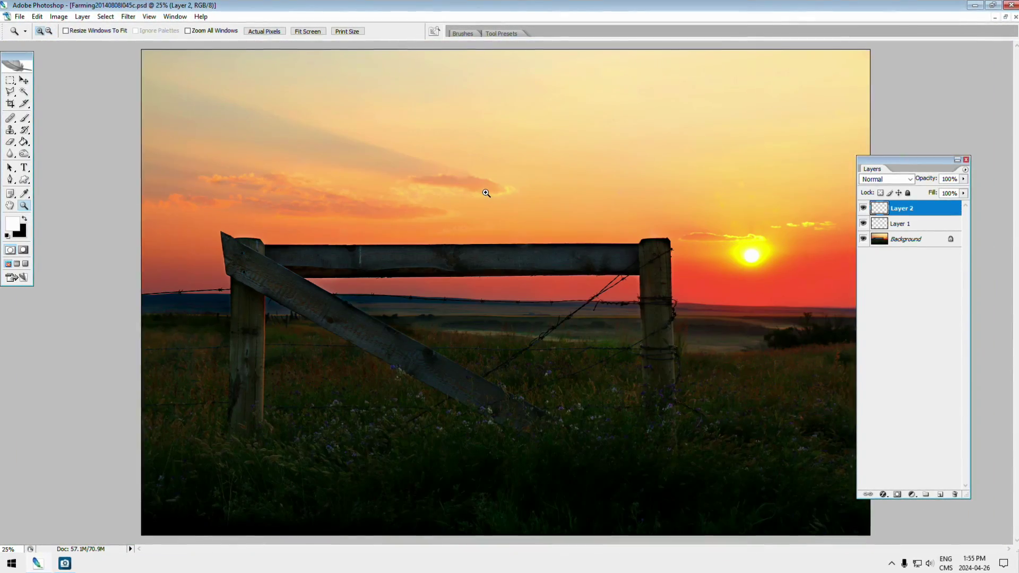